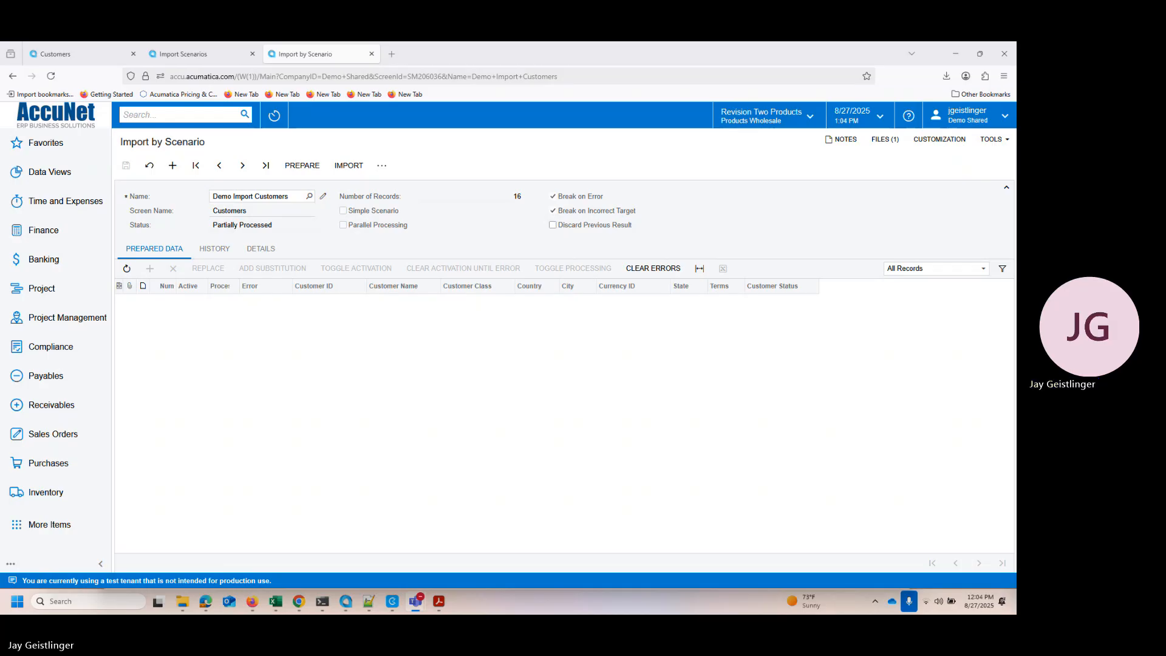
Step: Check the sample customer workbook in Excel and the scenario's mapping, and prepare the Demo Import Customers data for import
click(278, 604)
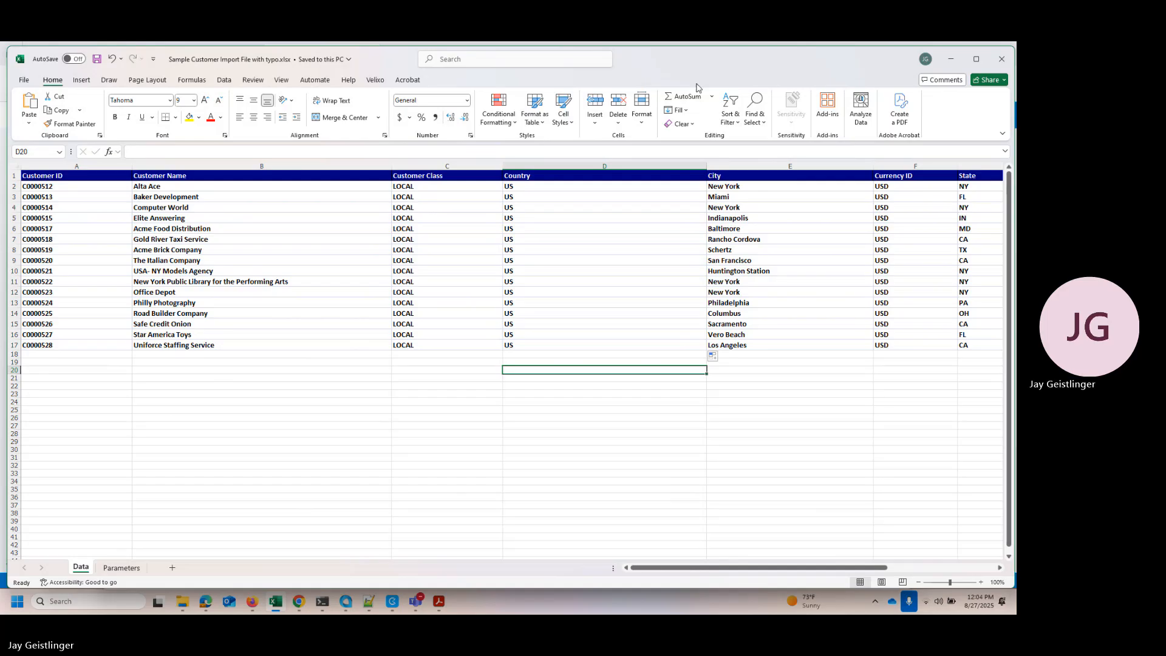
click(952, 63)
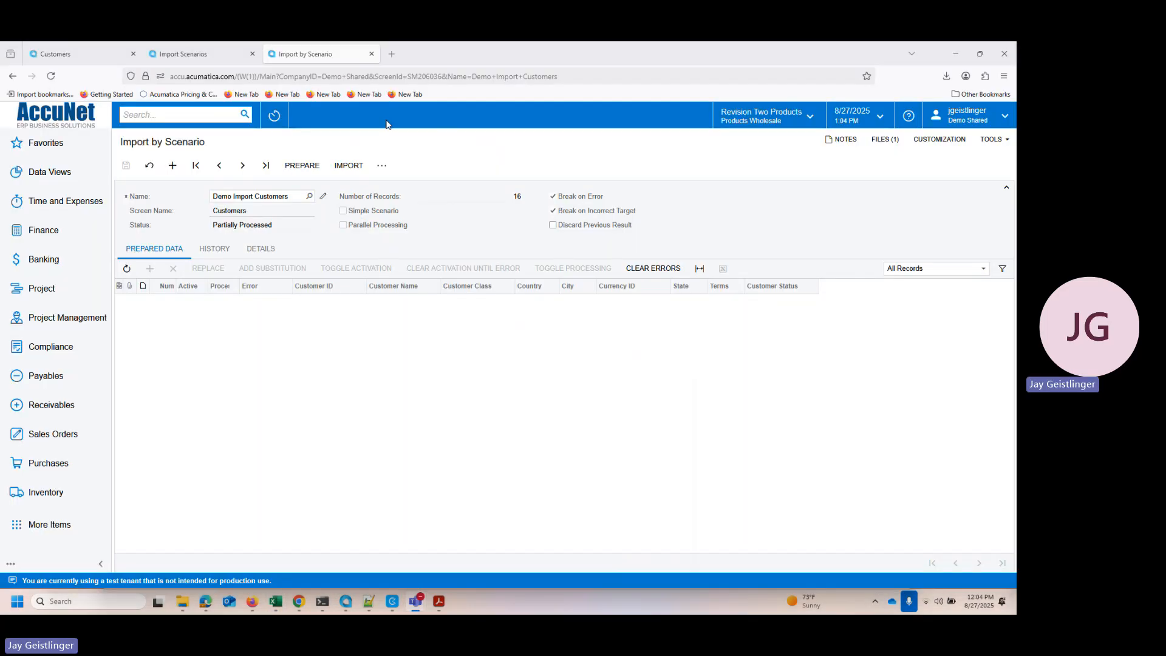
click(181, 58)
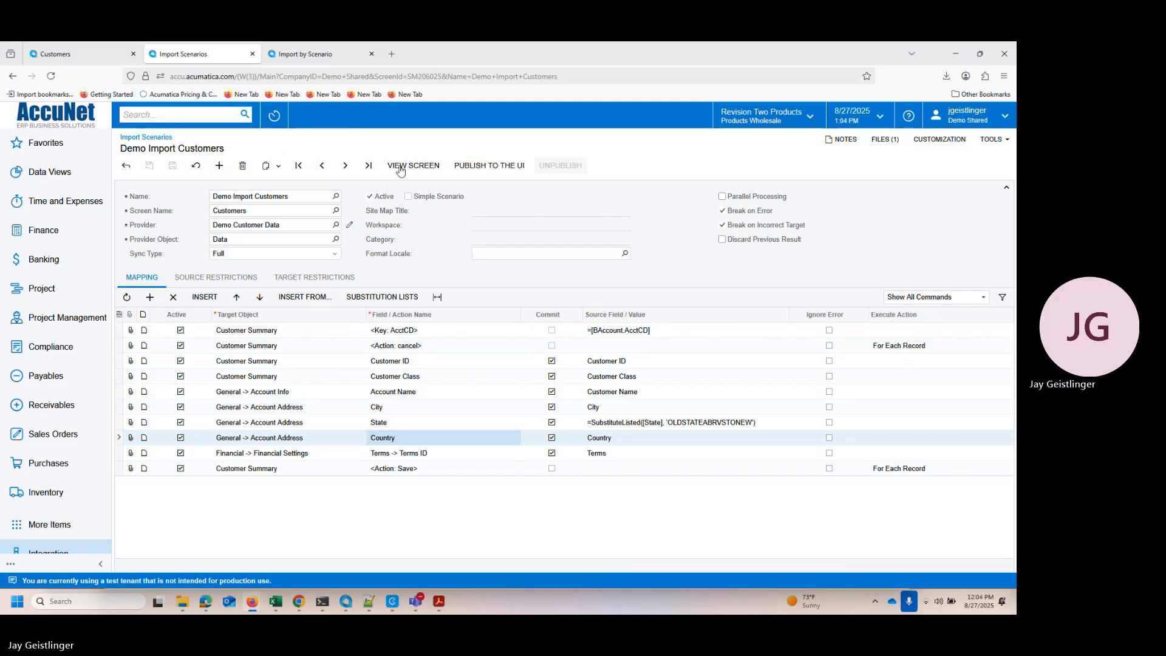
click(317, 58)
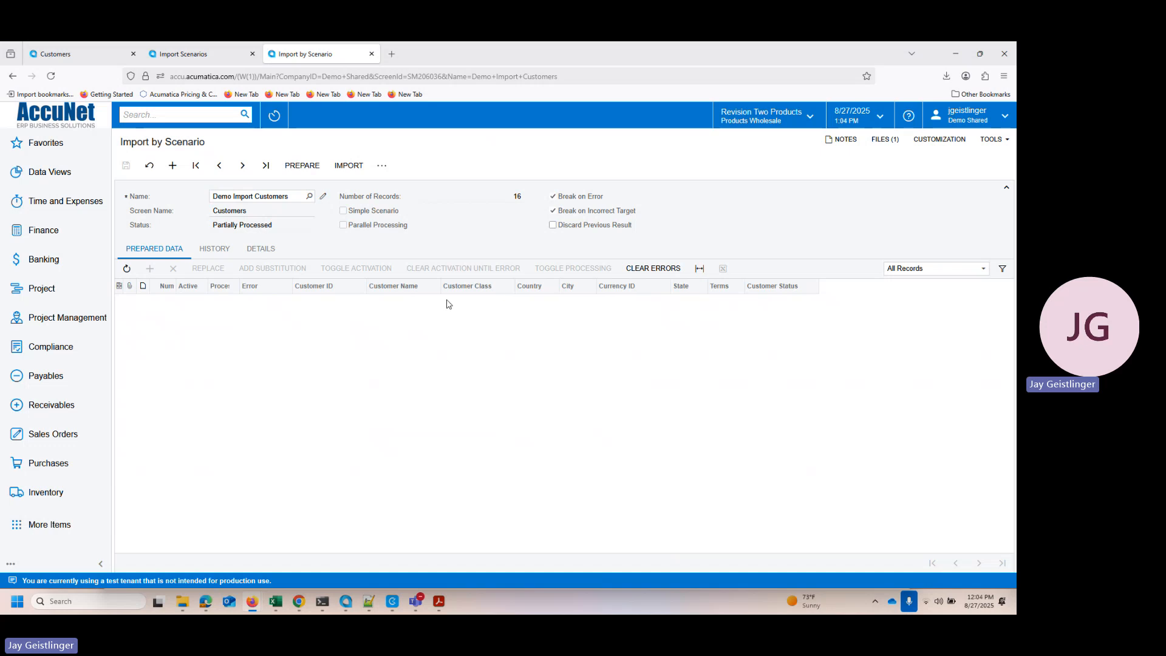
click(305, 171)
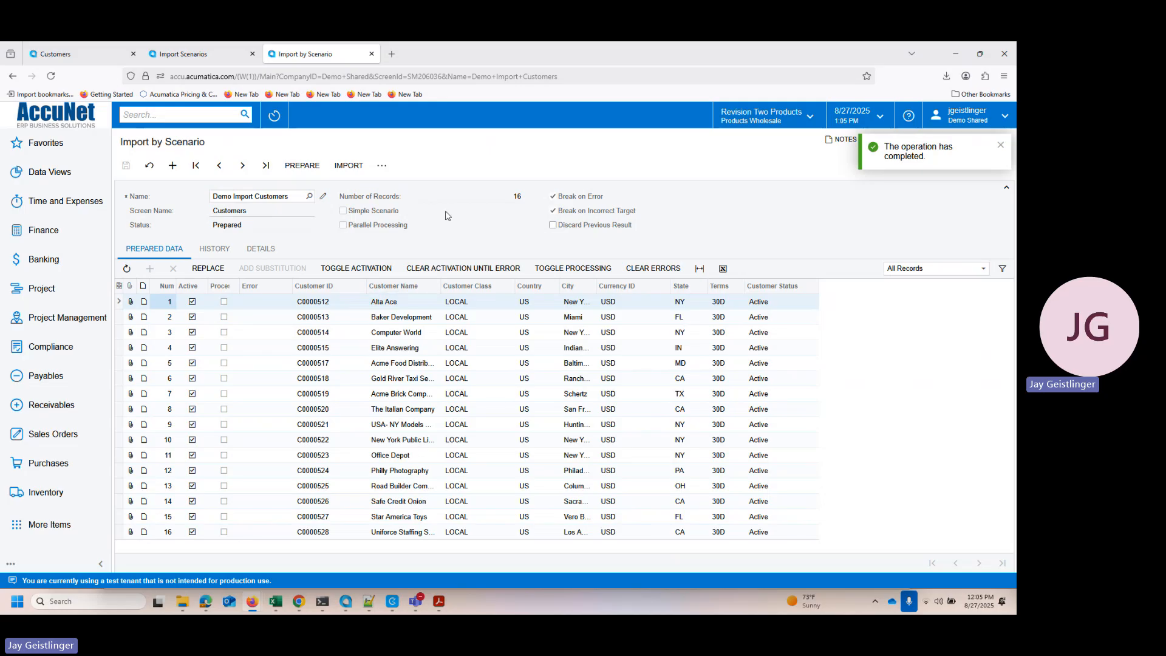
Step: Correct the customer name in row 14 of the prepared data to "Safe Credit Union" and save the change
mouse_move(277, 603)
click(415, 504)
click(415, 504)
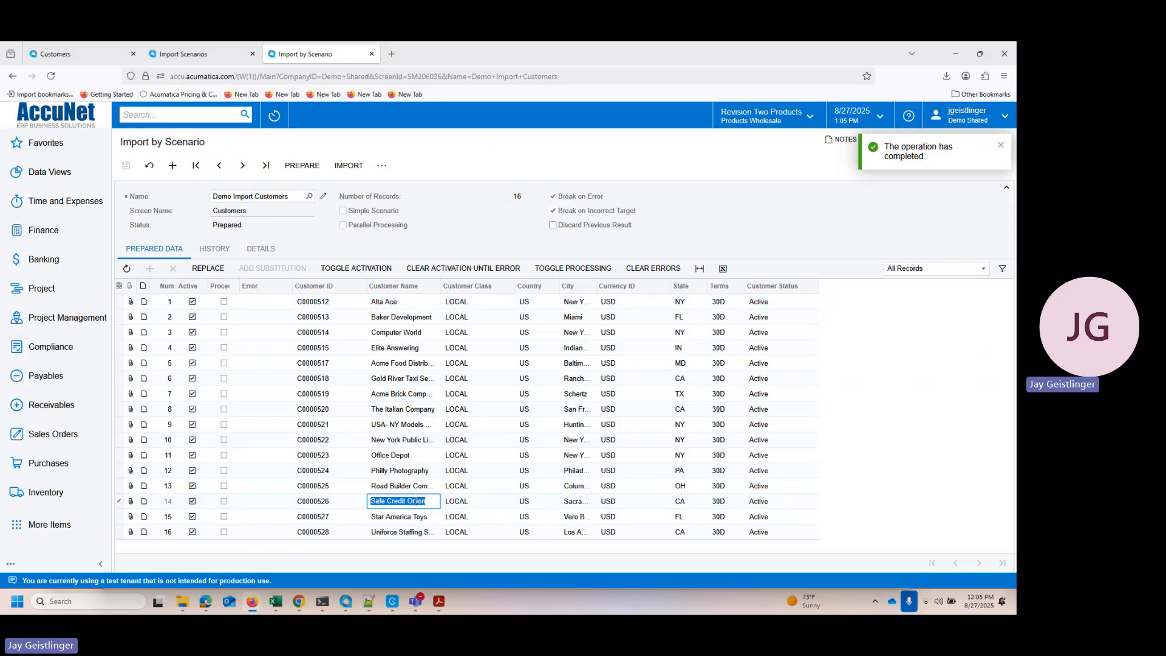
click(435, 503)
key(BackSpace)
key(BackSpace)
key(BackSpace)
key(BackSpace)
key(BackSpace)
text(Union)
key(Tab)
key(Tab)
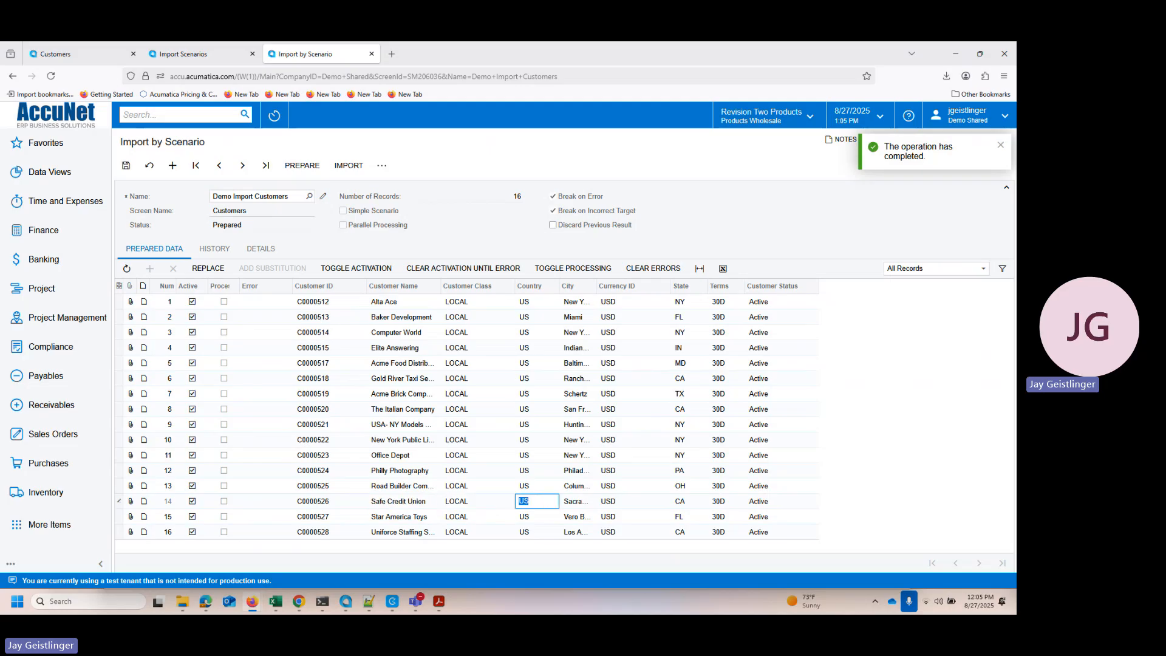
click(125, 172)
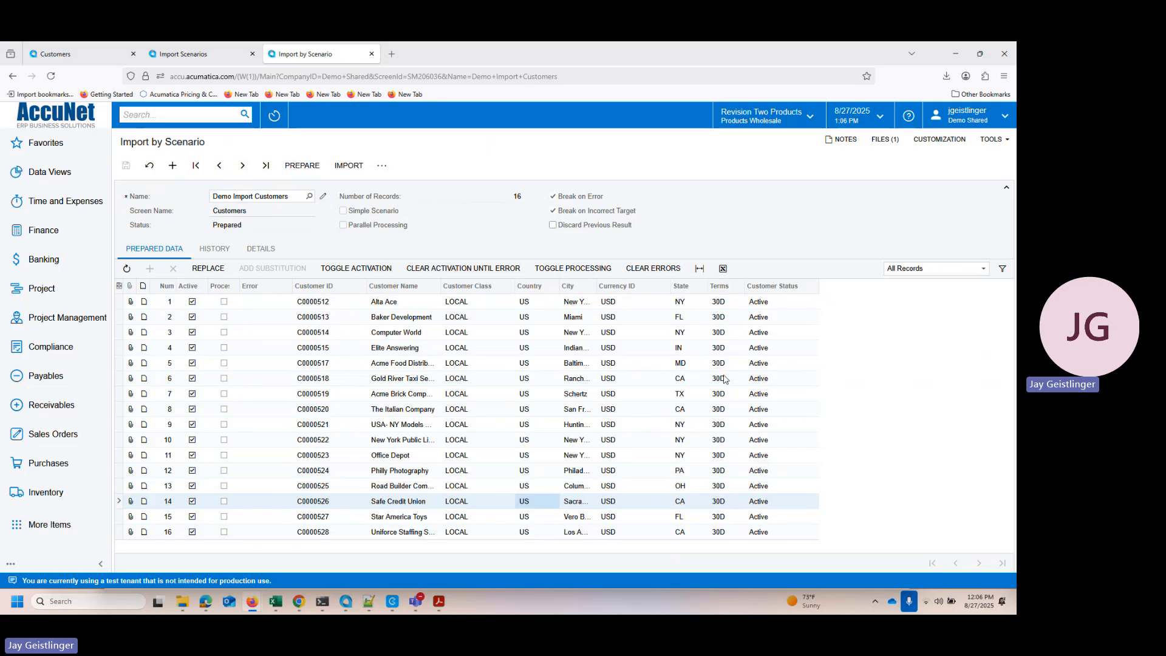
Step: Set the Terms of the Alta Ace row to DUR in the prepared data and save the change
click(724, 306)
click(724, 306)
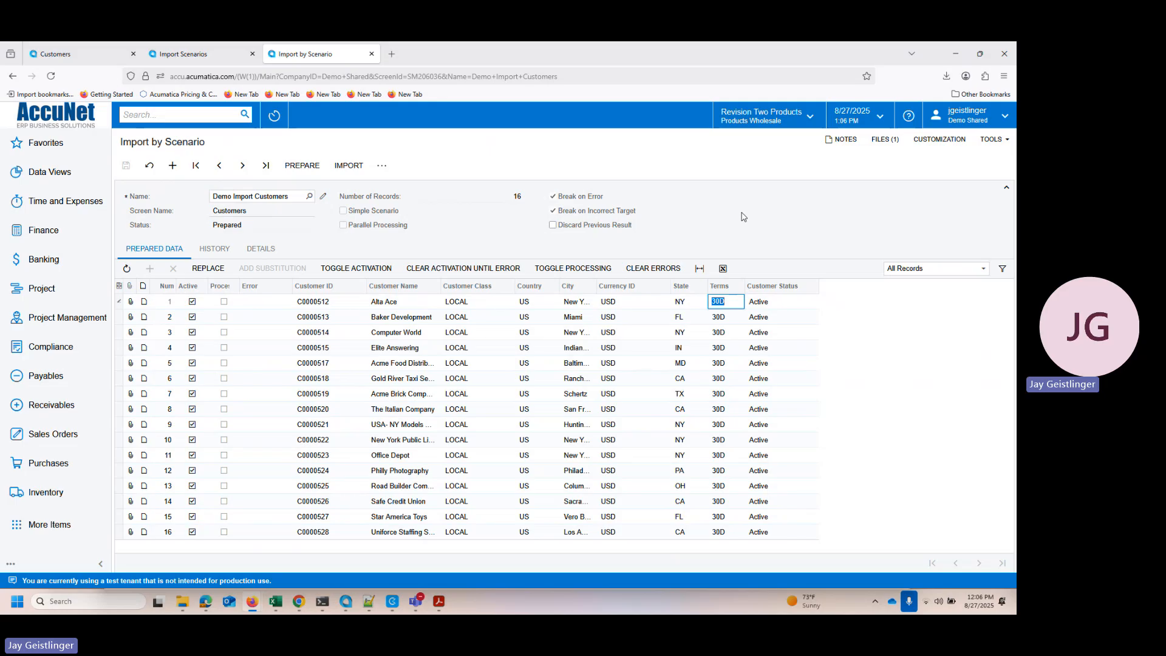
text(DUR)
key(Tab)
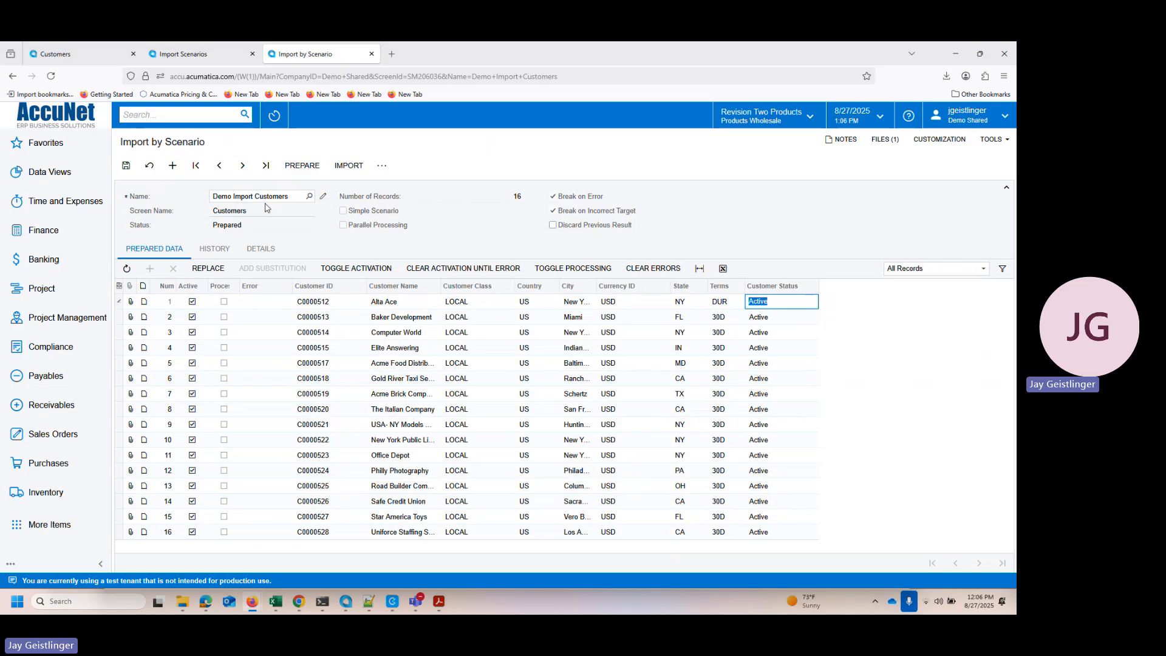
click(126, 165)
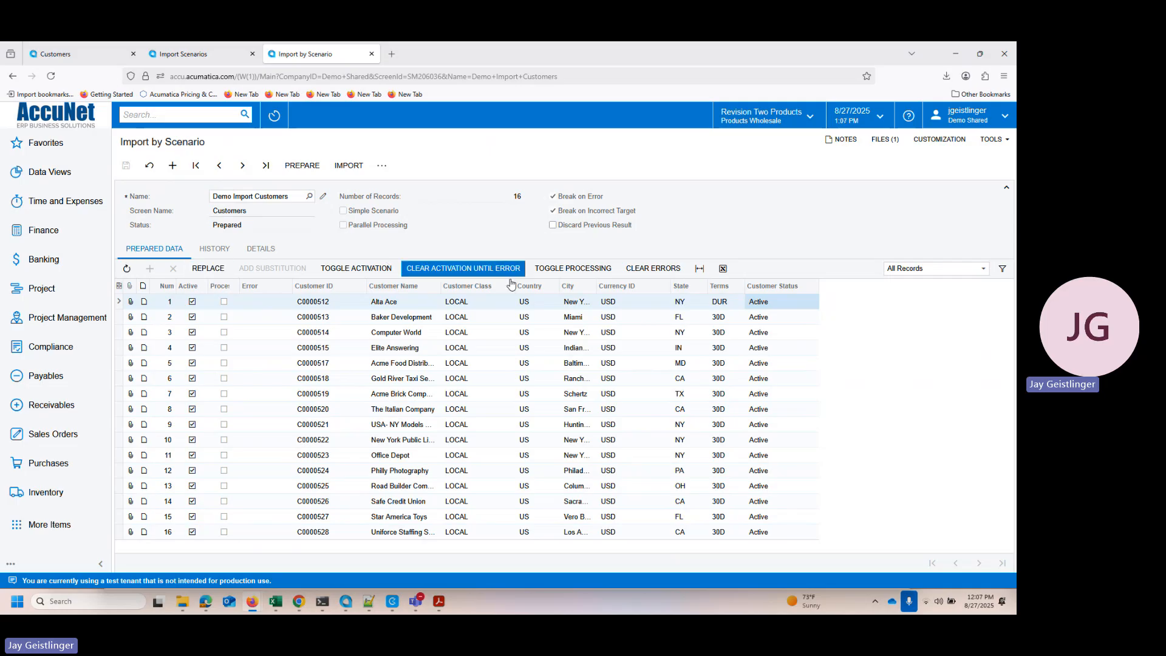
Step: Replace a single occurrence of 30D with DUR in the Terms column of the prepared data
click(210, 271)
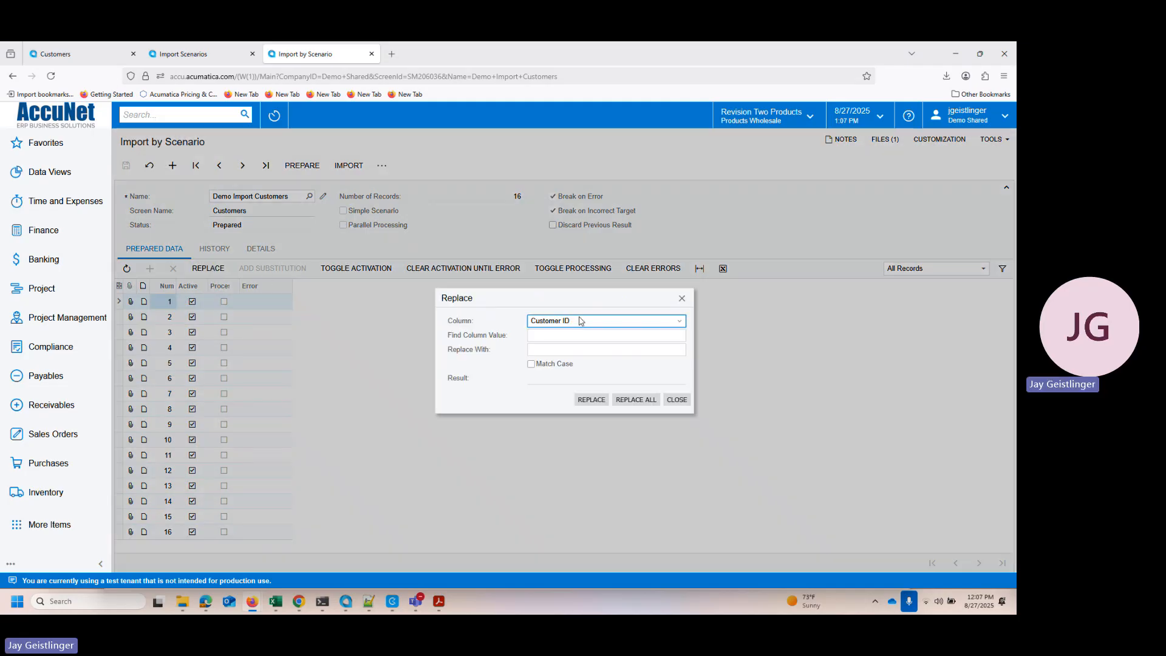
click(682, 322)
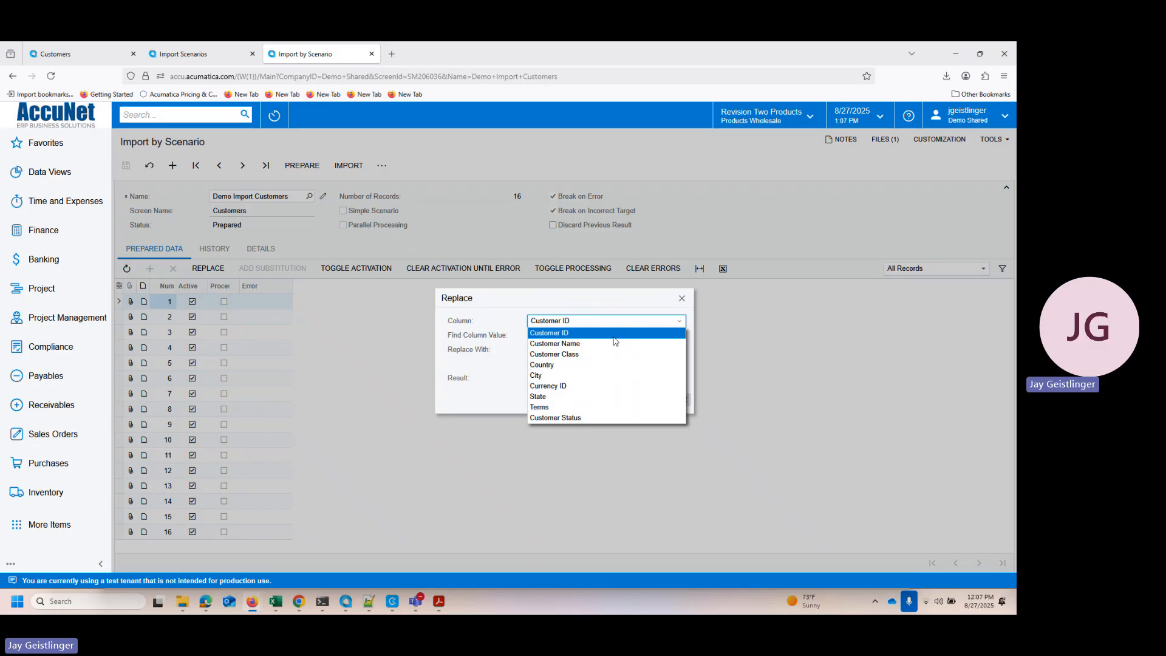
click(585, 408)
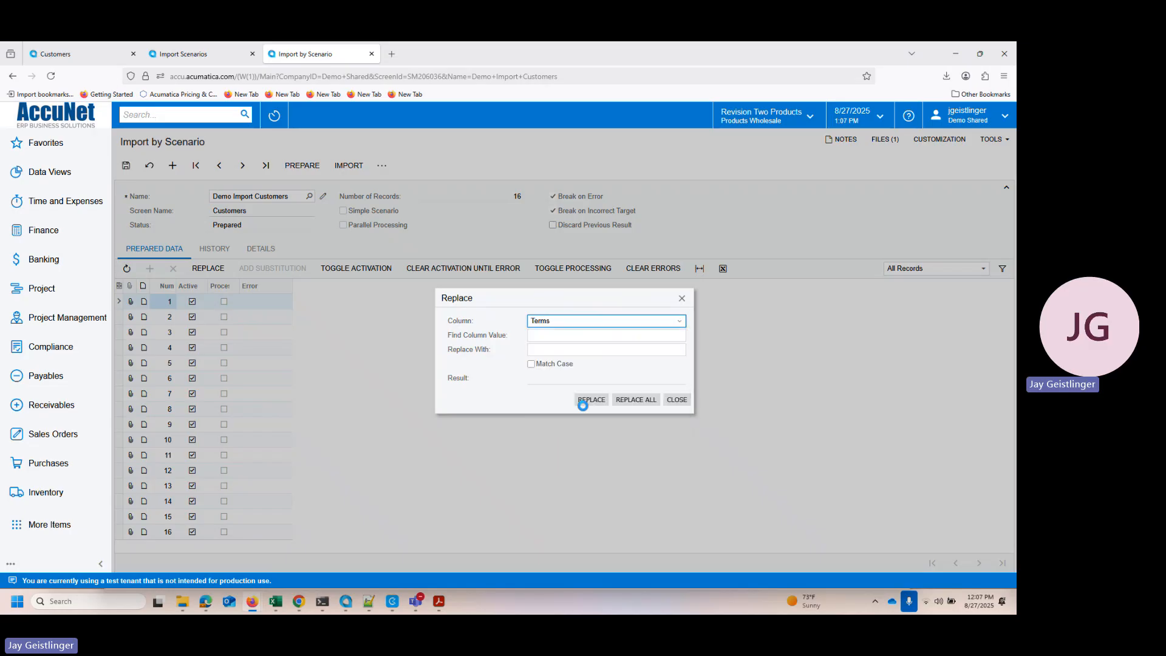
click(618, 336)
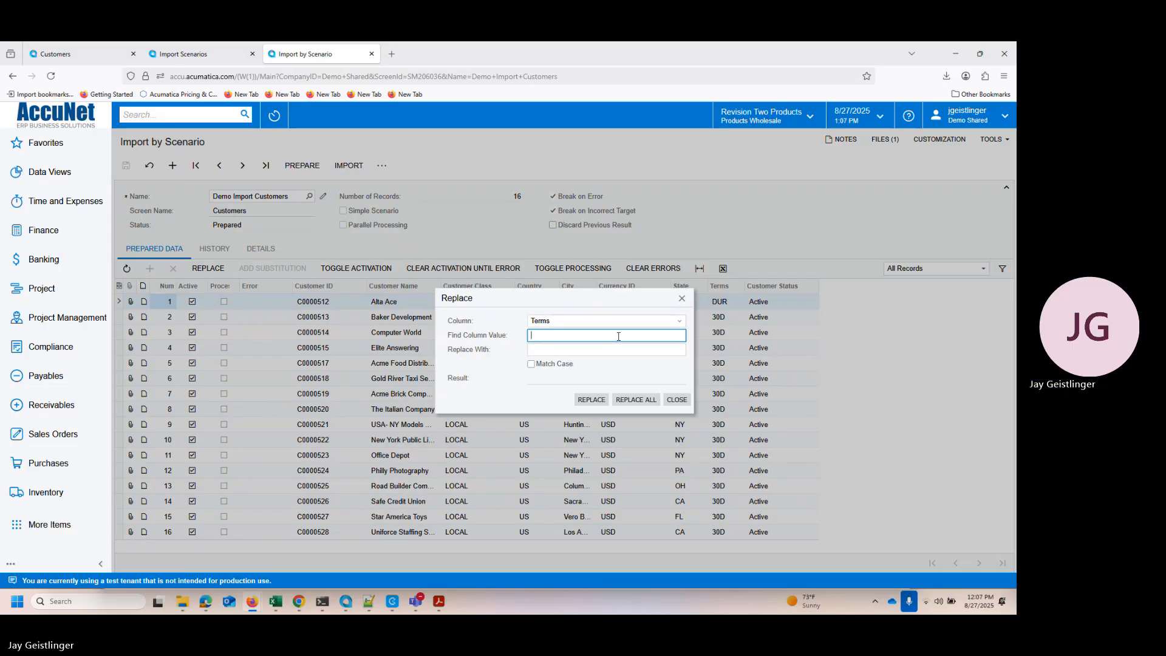
text(30)
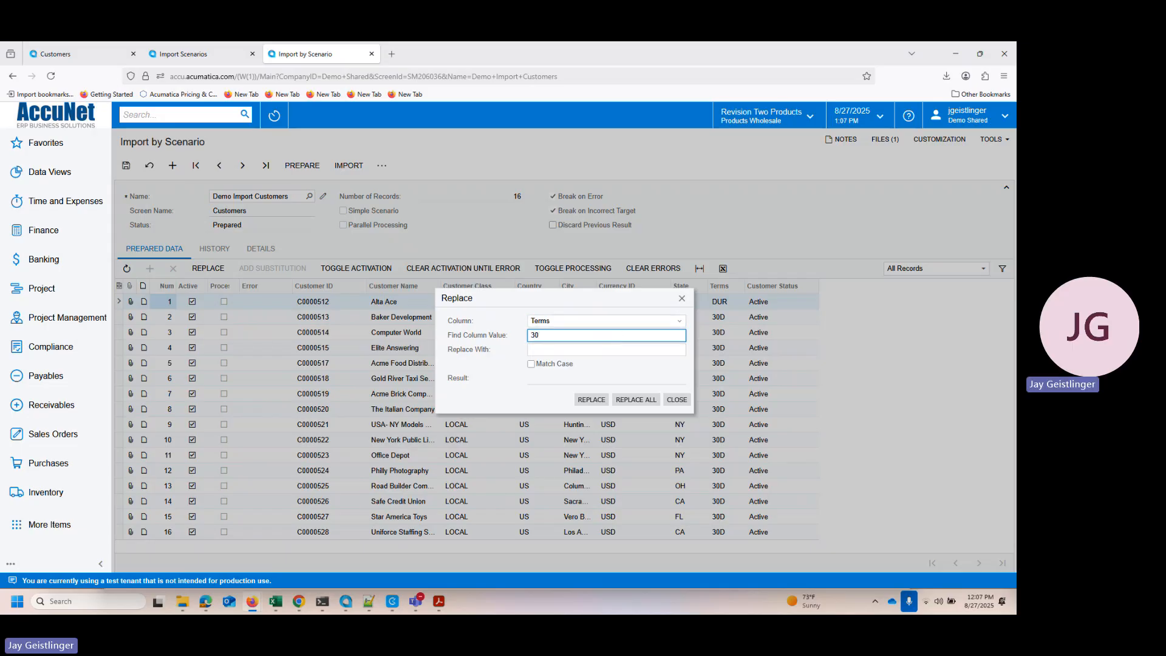
text(D)
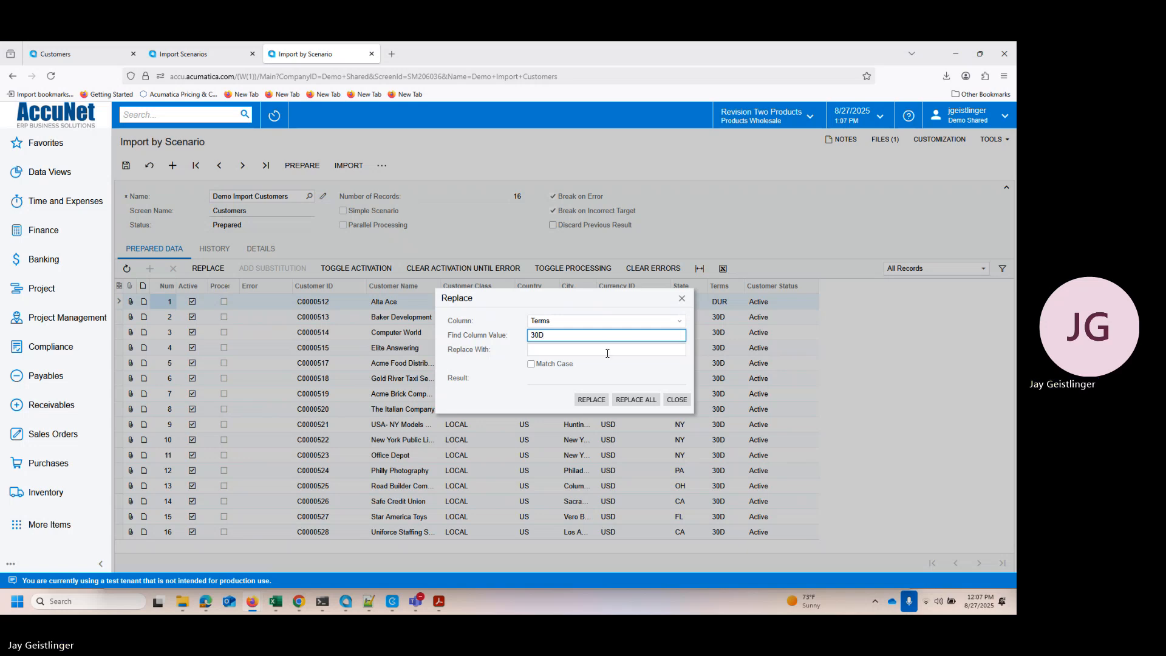
click(607, 352)
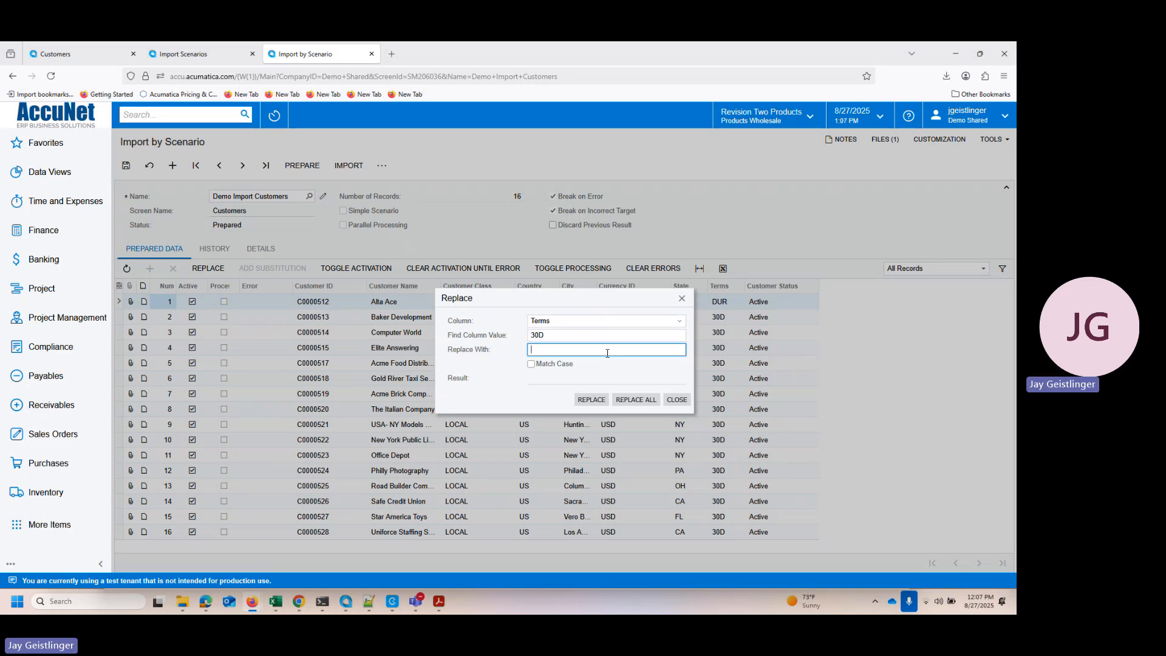
text(DUR)
click(589, 399)
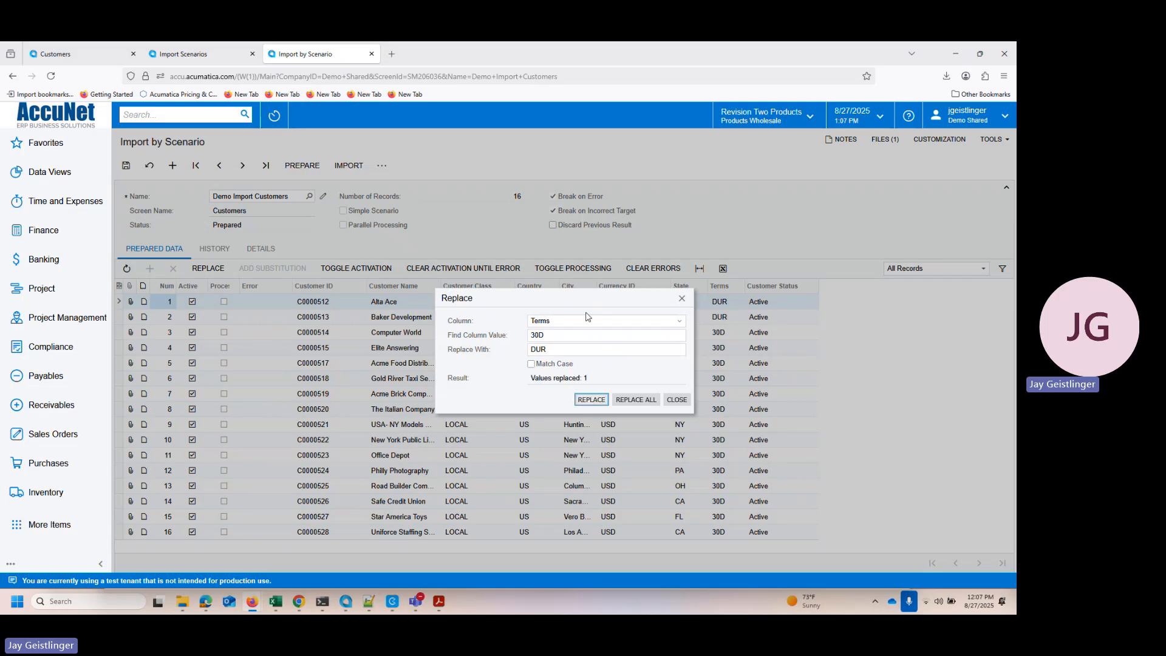
Step: Replace all remaining 30D values in the Terms column with DUR and close the Replace dialog
drag(586, 302, 551, 242)
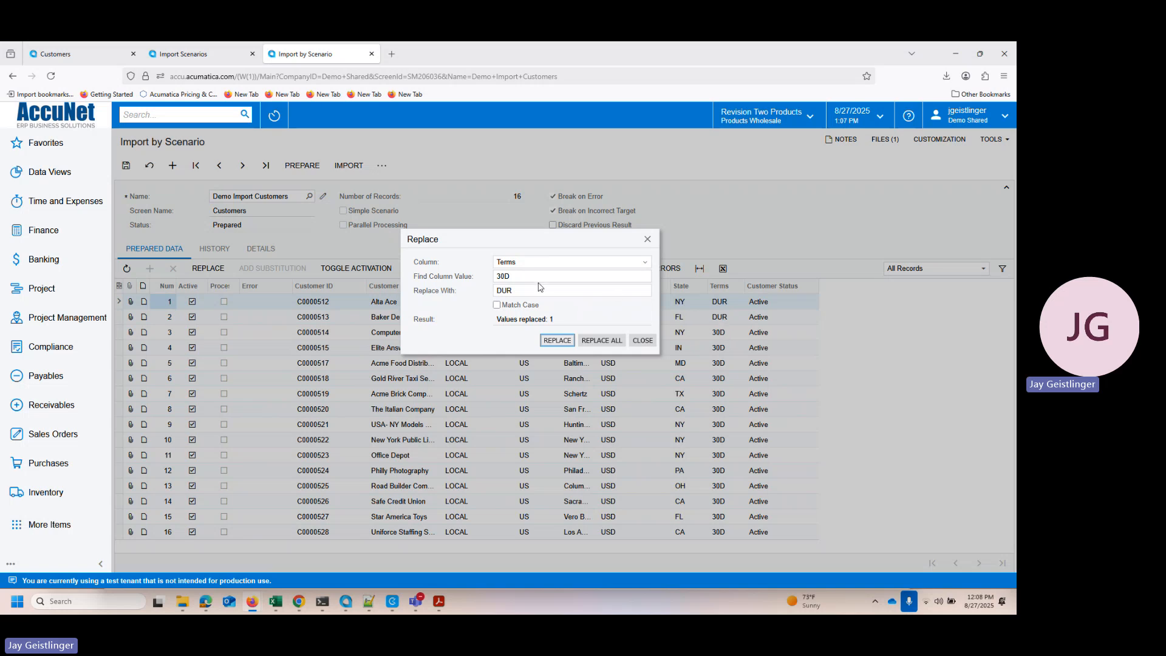
click(612, 340)
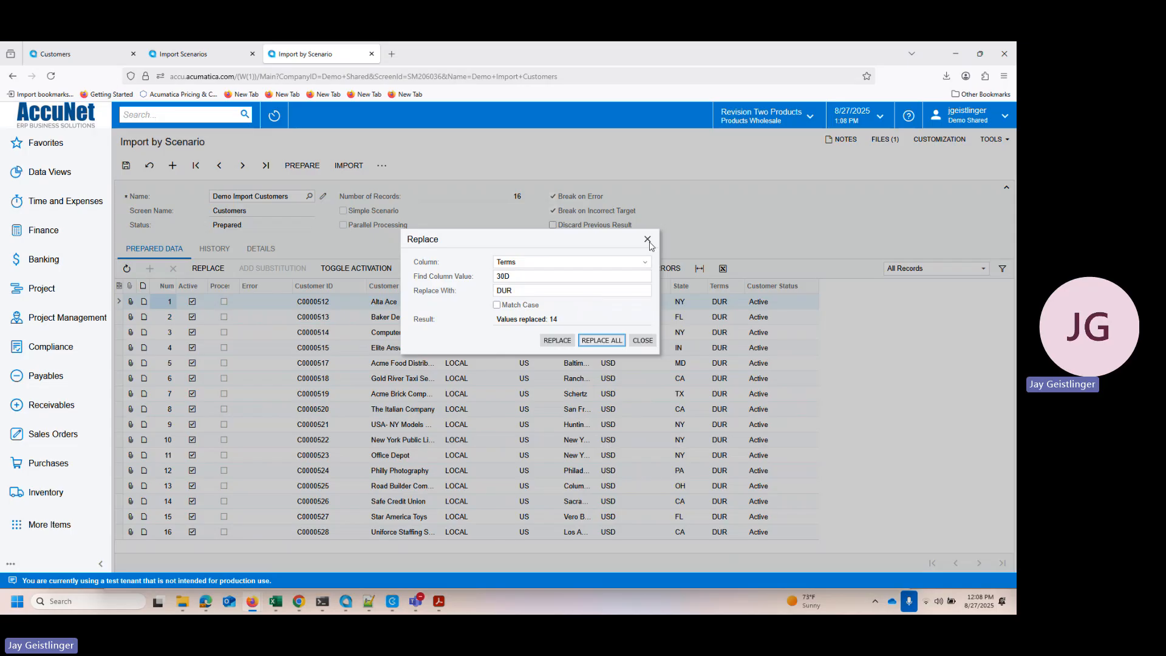
click(643, 340)
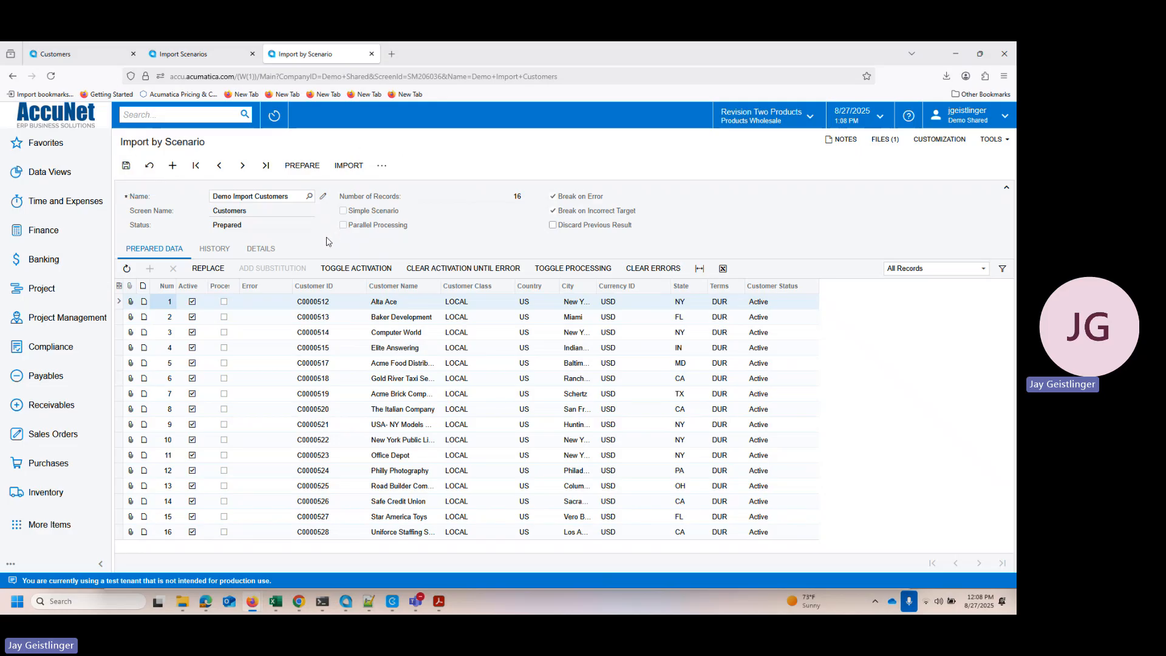
Step: Deactivate all prepared records, reactivate only rows 14 and 1, save, and import these two customers
click(347, 268)
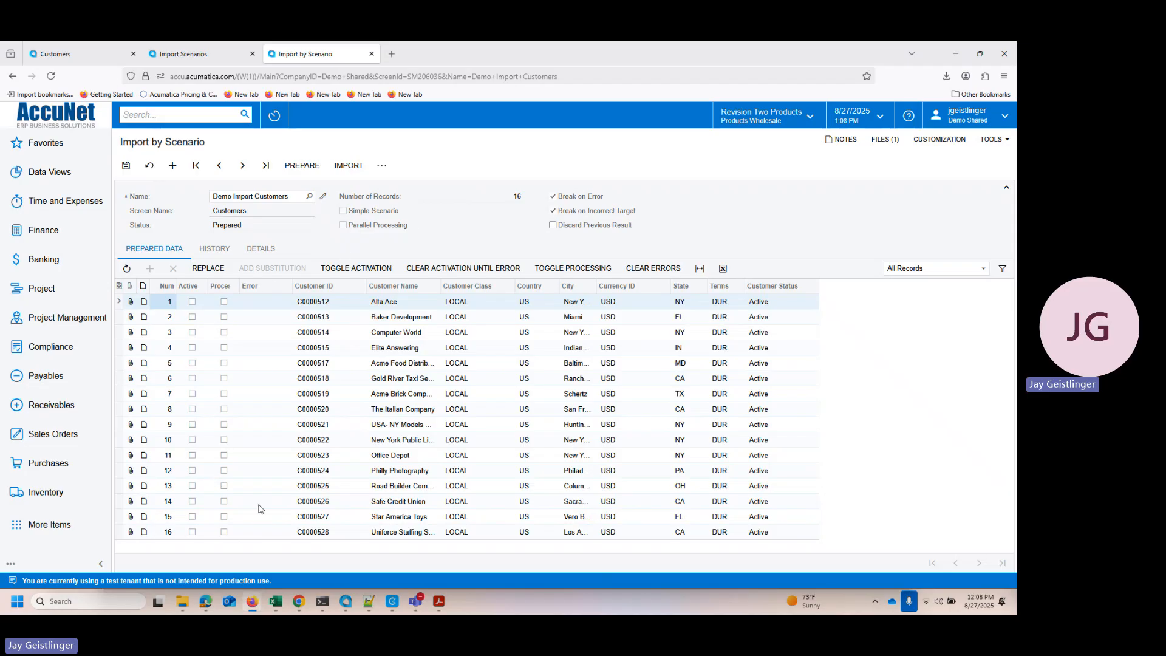
click(192, 501)
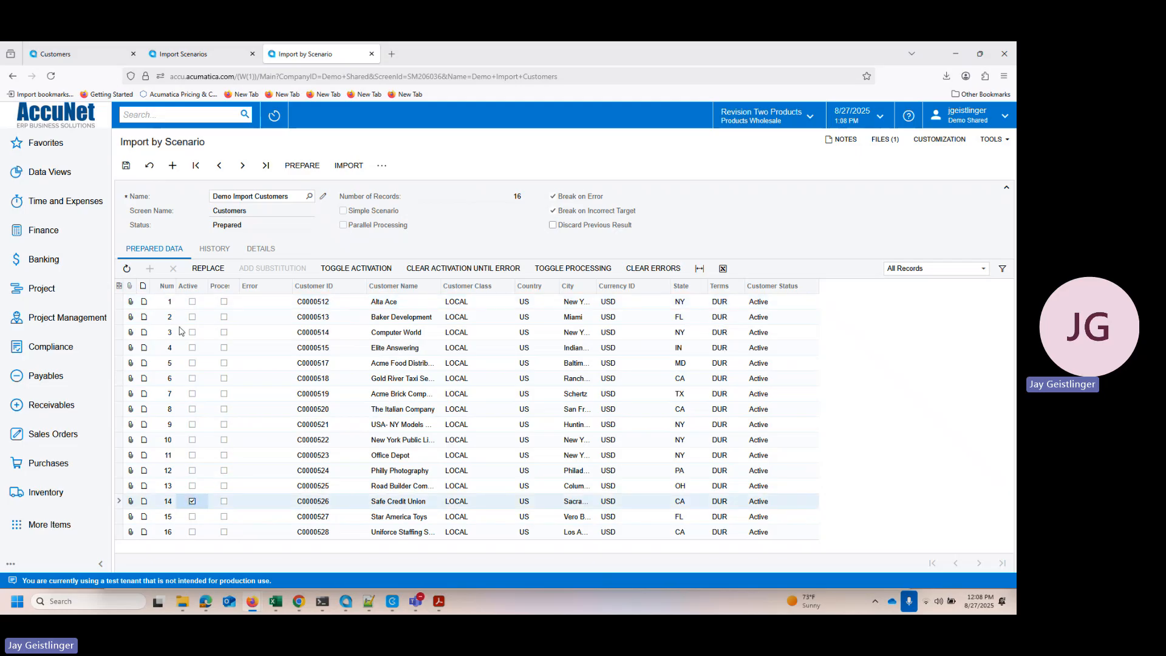
click(191, 302)
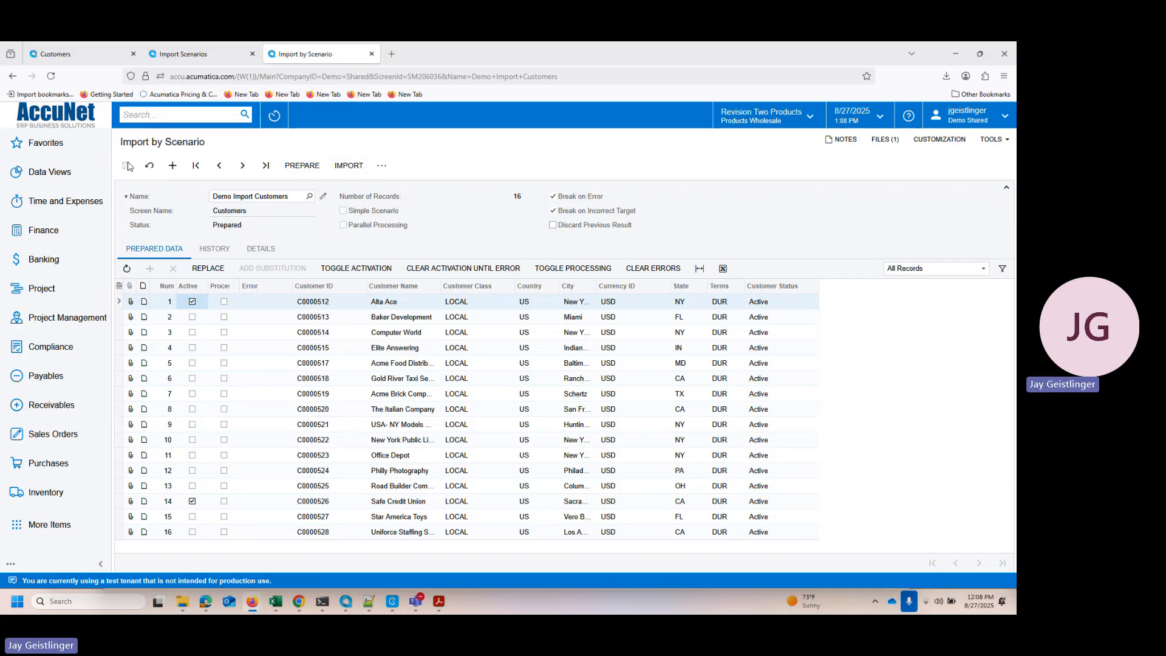
click(354, 168)
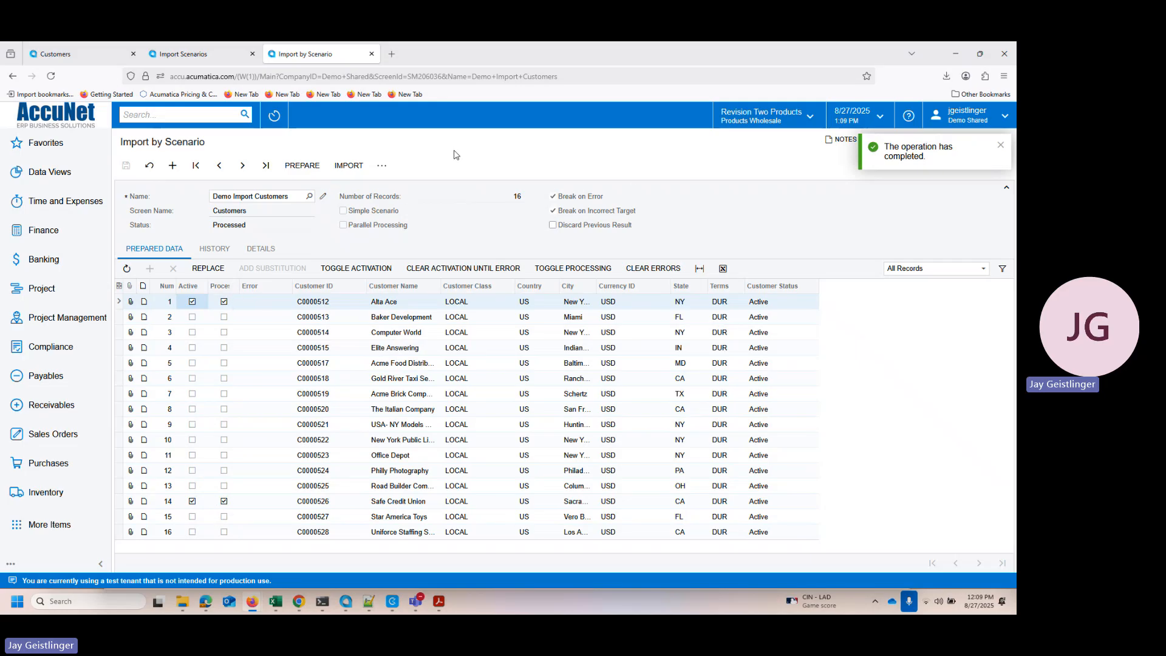
Step: Search the Customers list for "c000" and check the Safe Credit Union record's account name and financial settings
click(61, 53)
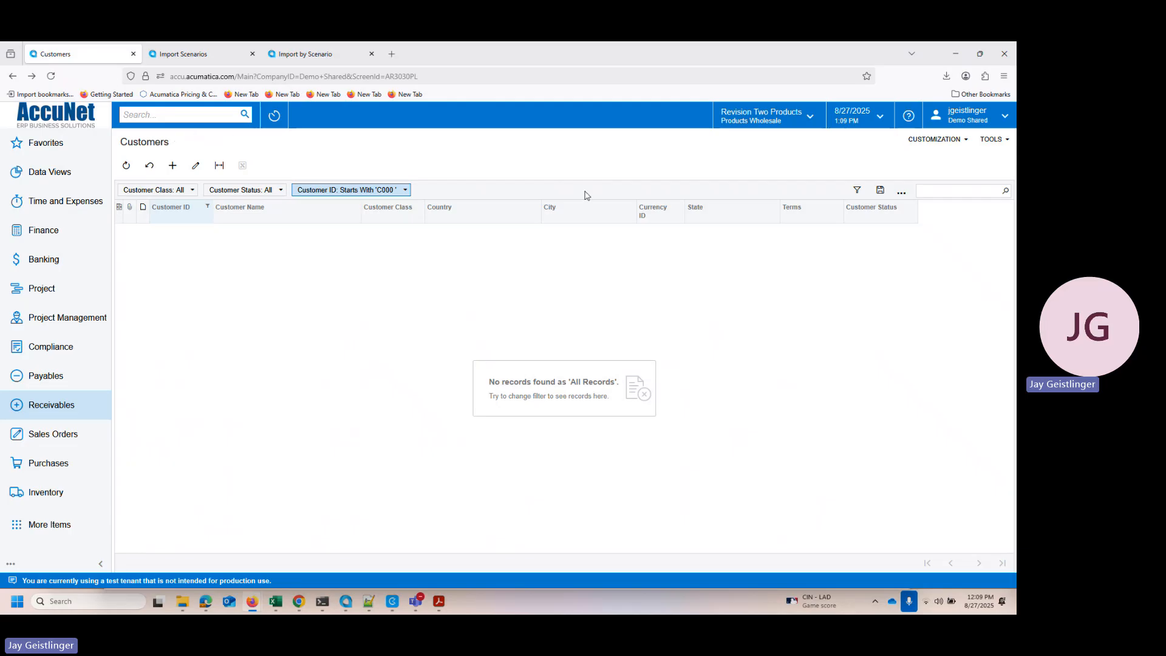
click(933, 191)
text(c000)
key(Return)
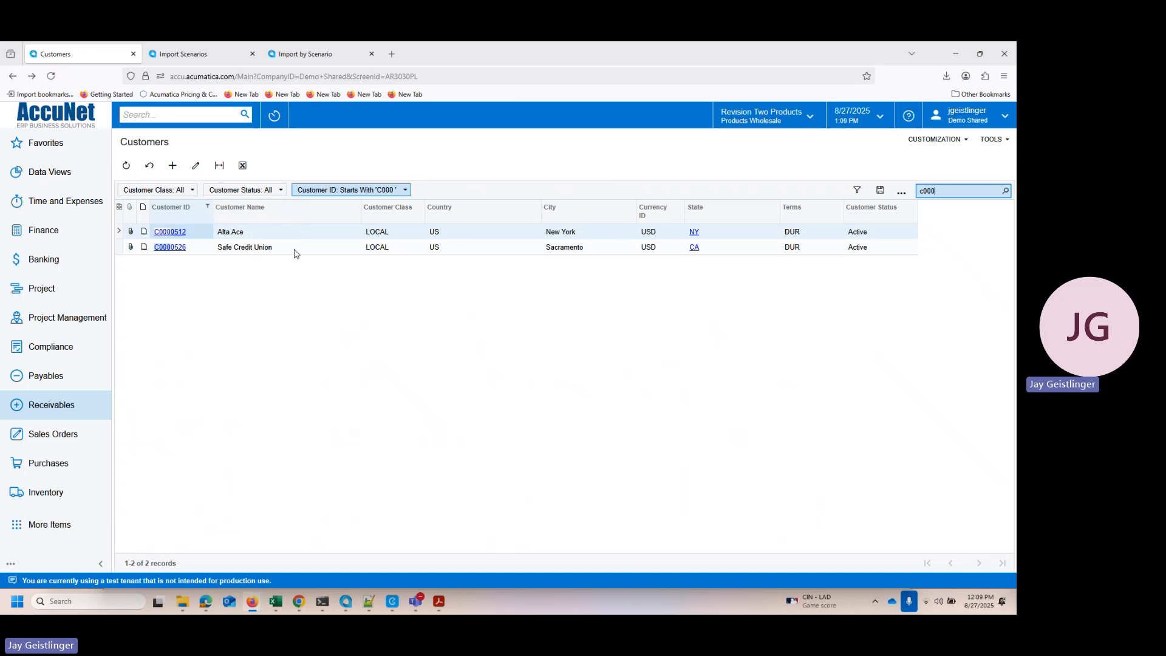
click(168, 247)
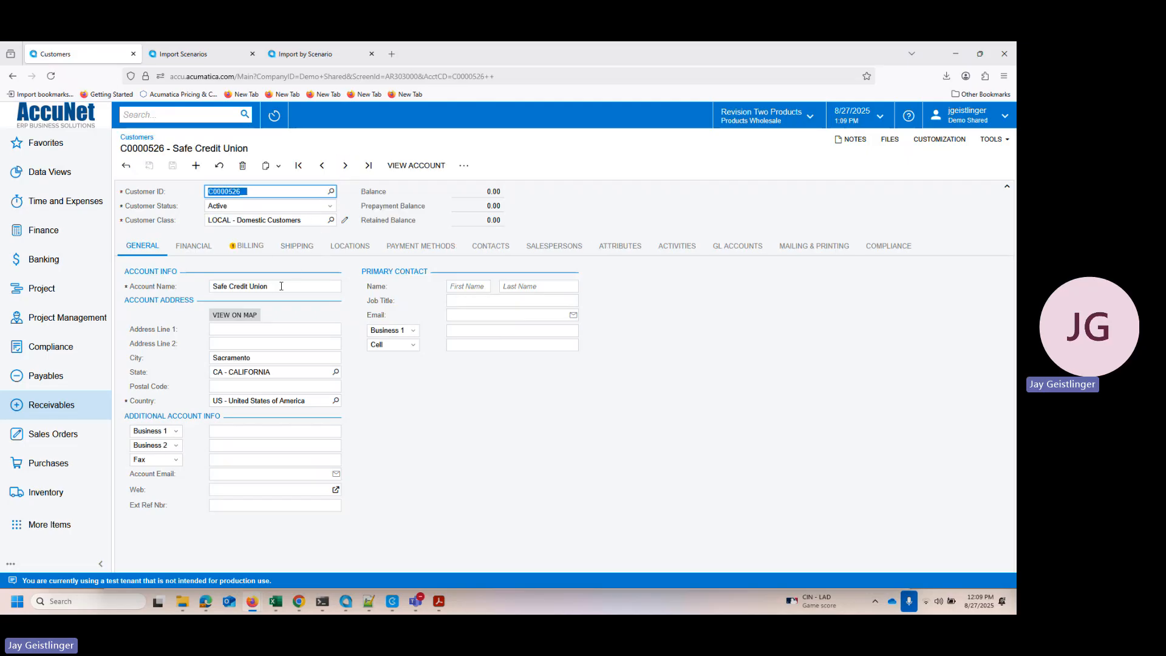
click(202, 252)
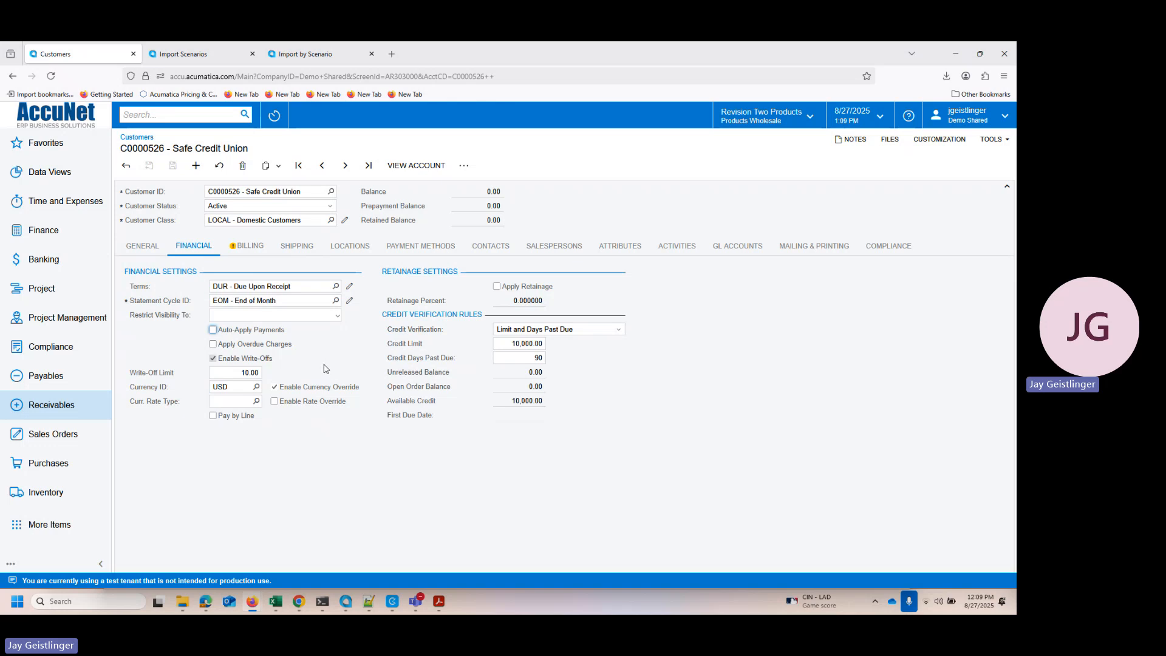
Step: Look at the source customer workbook in Excel again and switch to the open Chrome window
click(275, 602)
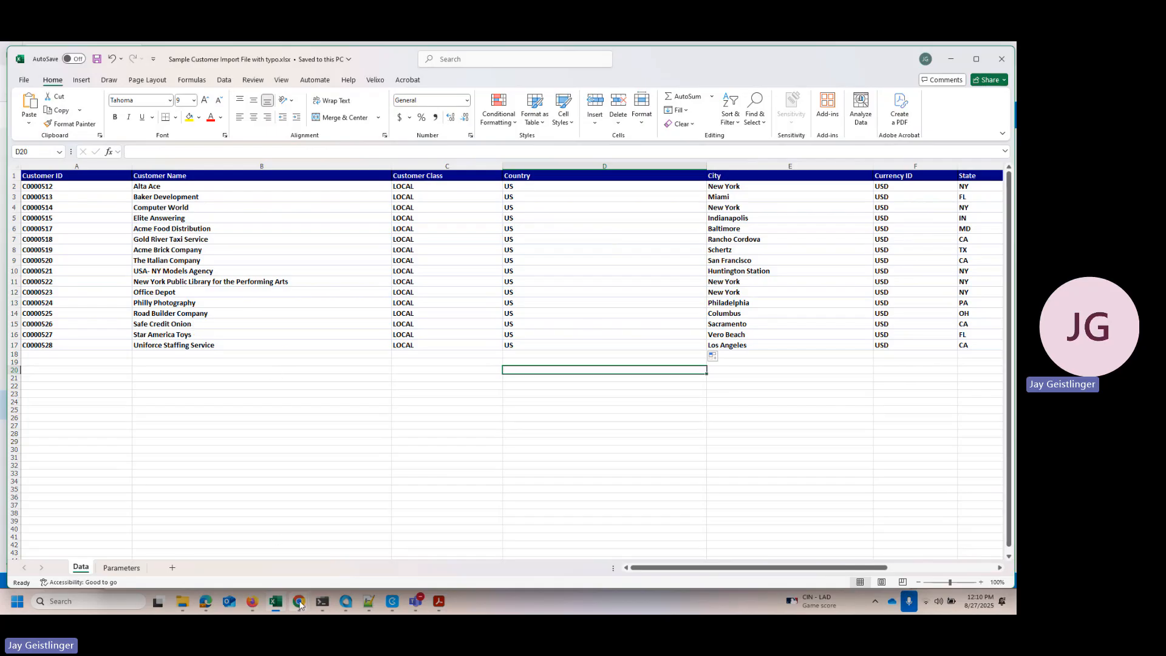
mouse_move(299, 603)
click(265, 551)
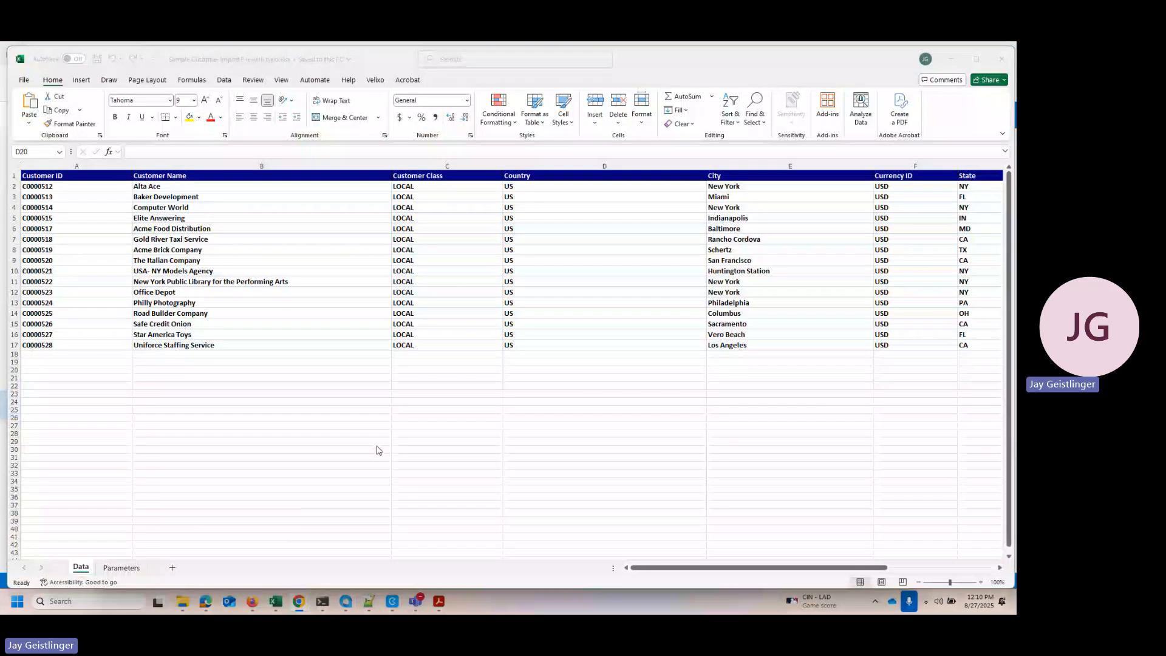